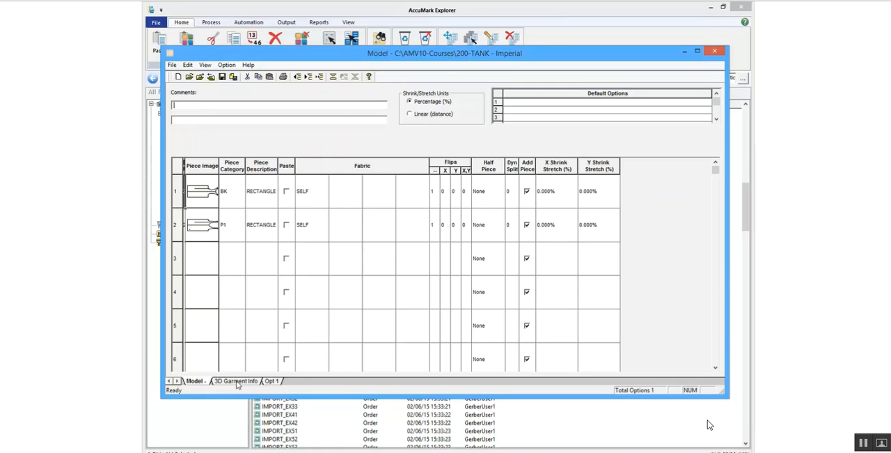
# - In the model's 3D garment info, set the garment category to Undershirt, garment position to Upper Body and draped position to Over
pyautogui.click(237, 381)
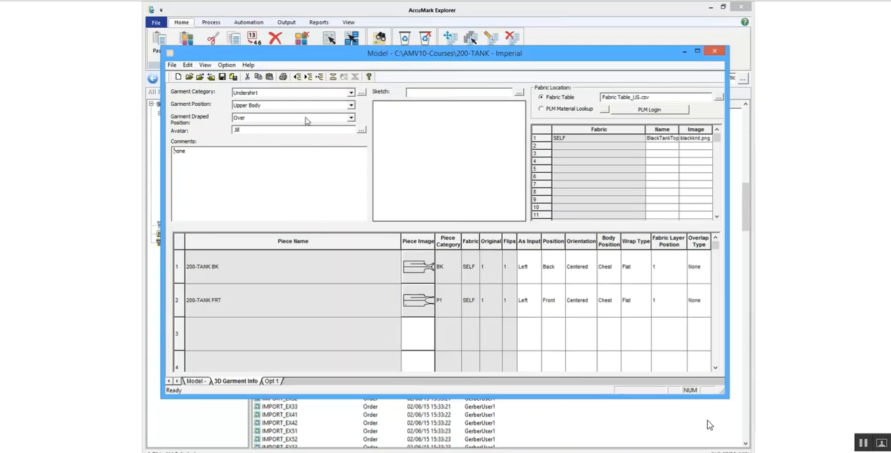
pyautogui.click(351, 94)
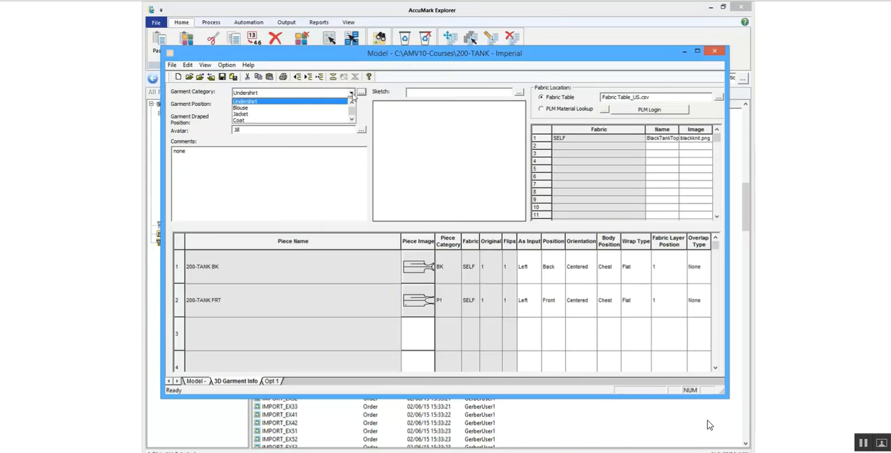
pyautogui.click(332, 103)
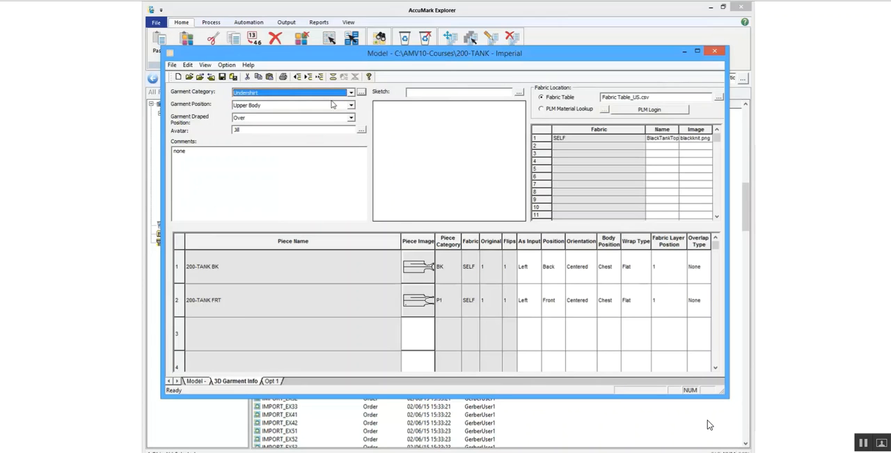
pyautogui.click(351, 105)
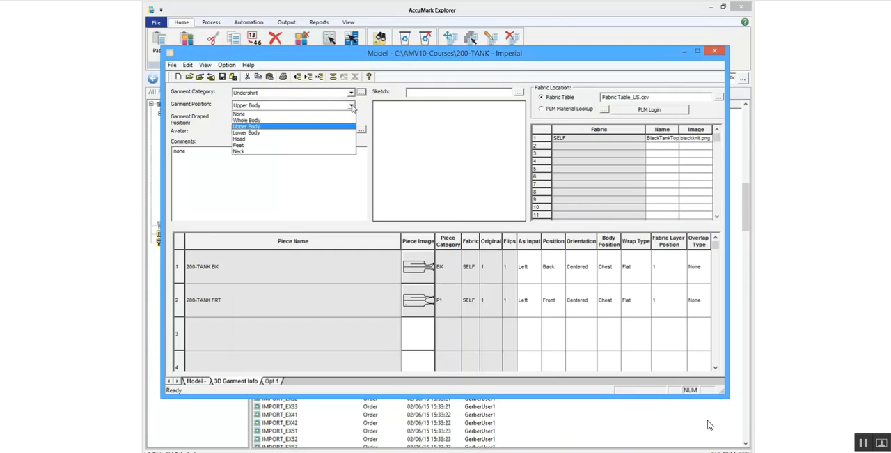
pyautogui.click(320, 126)
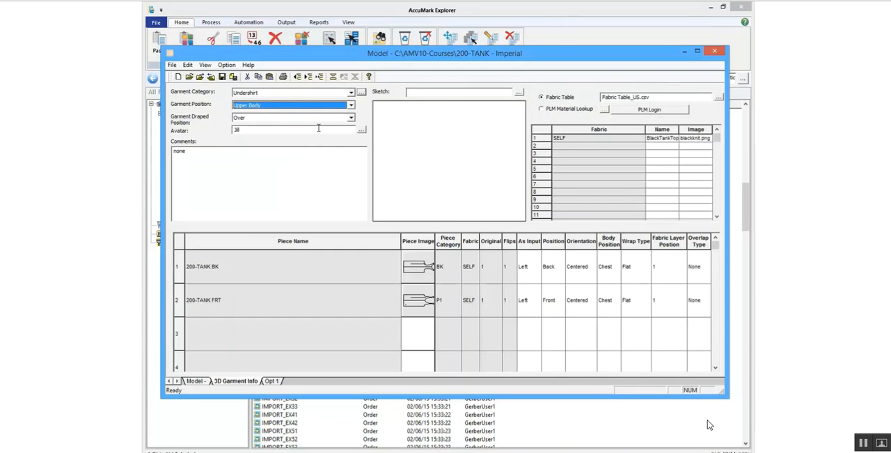
pyautogui.click(352, 119)
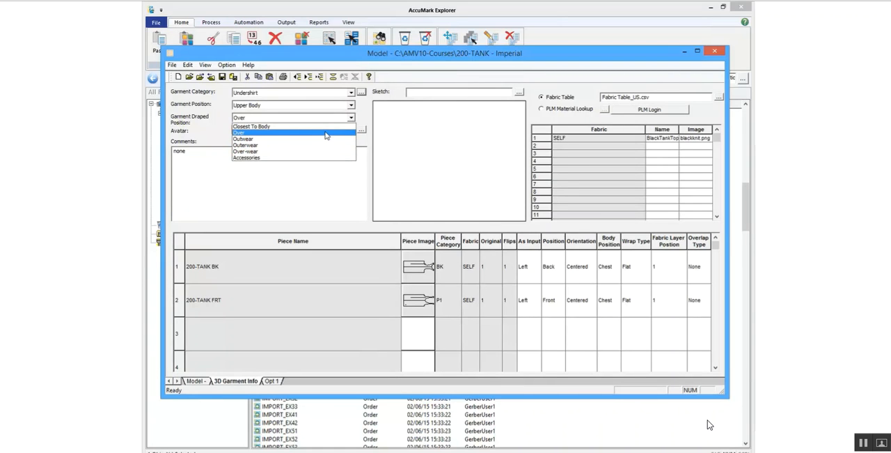
pyautogui.click(326, 134)
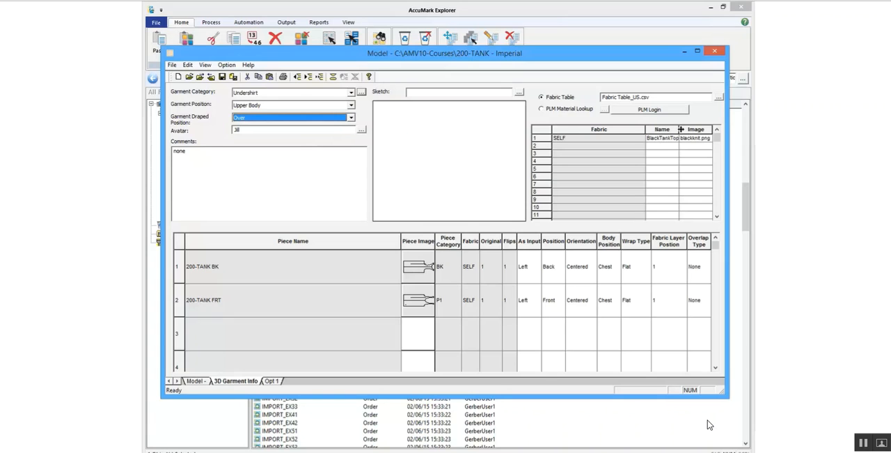
# - Use the Fabric Table as the fabric location and assign BlackTankTop to the SELF fabric
pyautogui.click(679, 97)
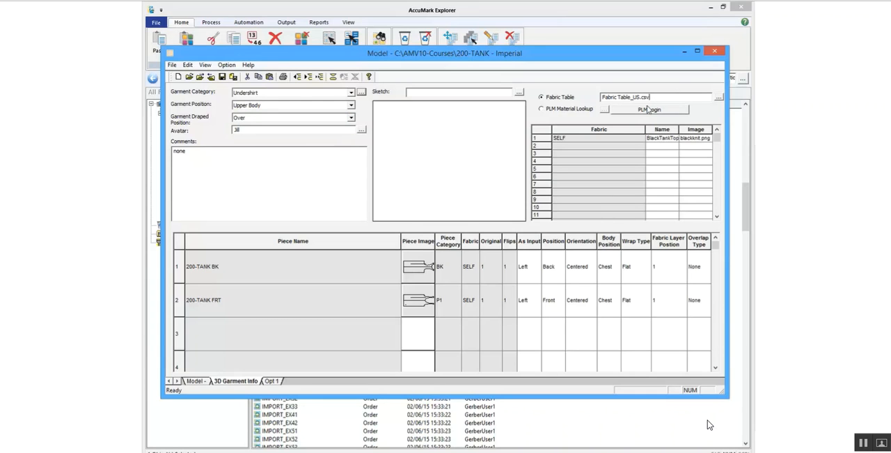
pyautogui.click(542, 110)
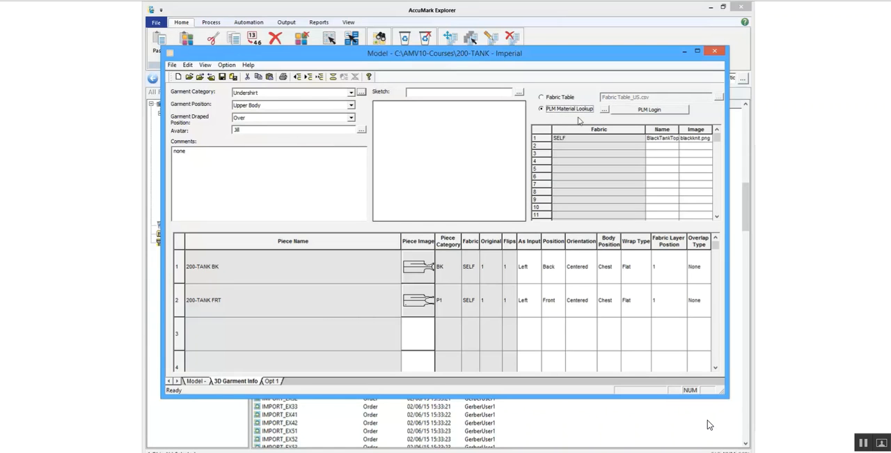
pyautogui.click(542, 97)
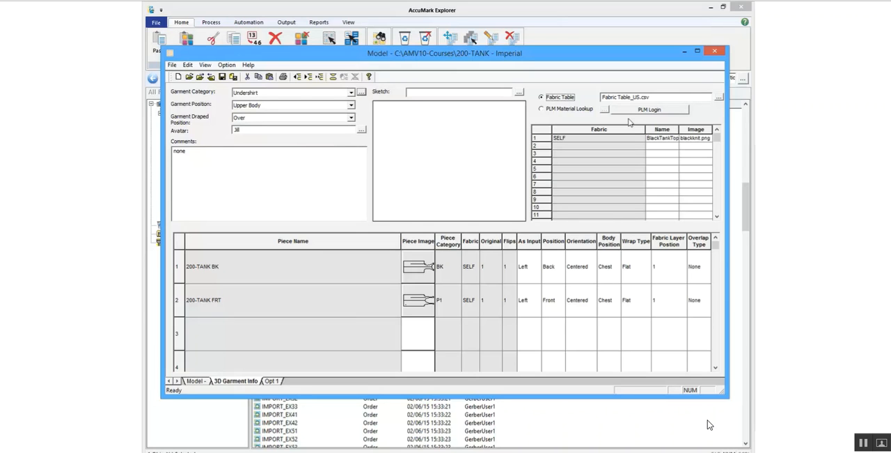
pyautogui.click(674, 138)
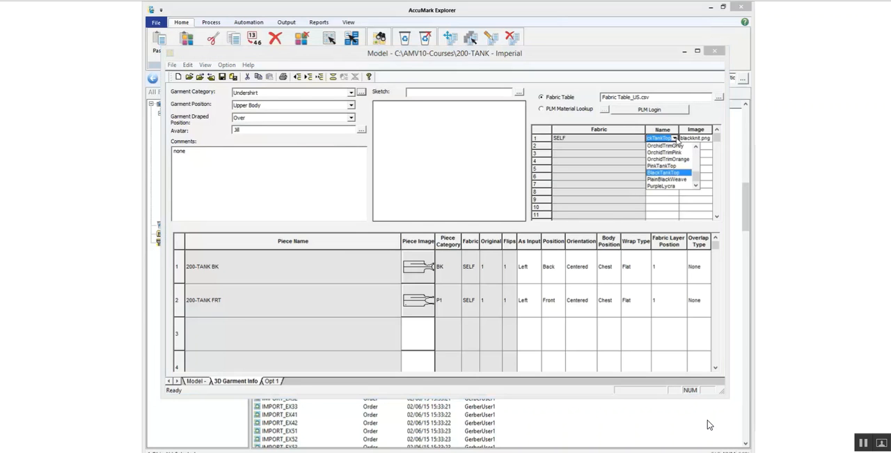
pyautogui.moveTo(697, 179)
pyautogui.mouseDown()
pyautogui.moveTo(696, 158)
pyautogui.moveTo(693, 175)
pyautogui.mouseUp()
pyautogui.click(666, 176)
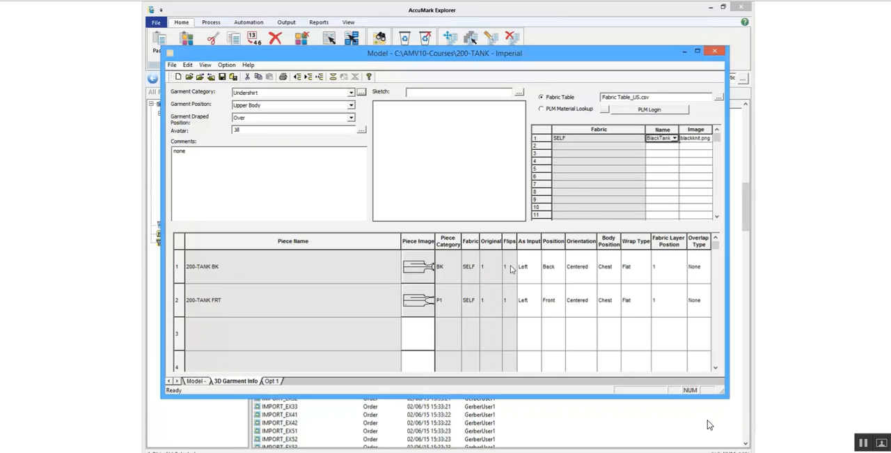
# - For the 200-TANK BK piece, keep As Input at Left and Position at Back
pyautogui.click(534, 269)
pyautogui.click(538, 267)
pyautogui.click(539, 268)
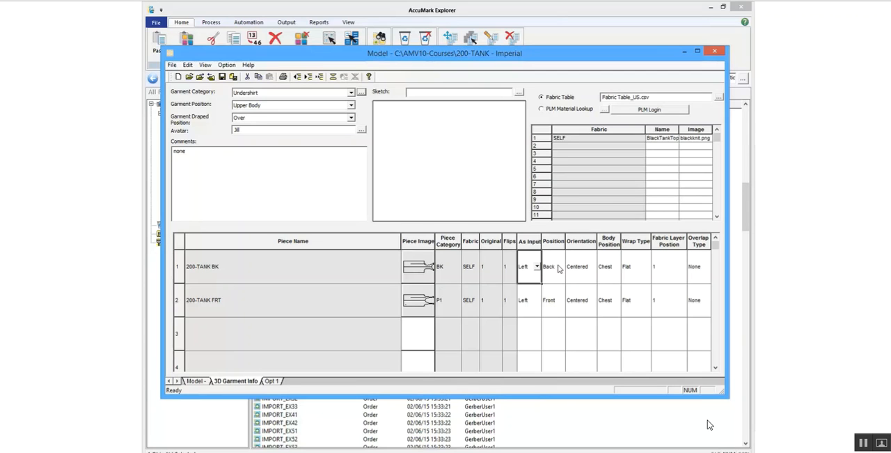
pyautogui.click(558, 267)
pyautogui.click(561, 268)
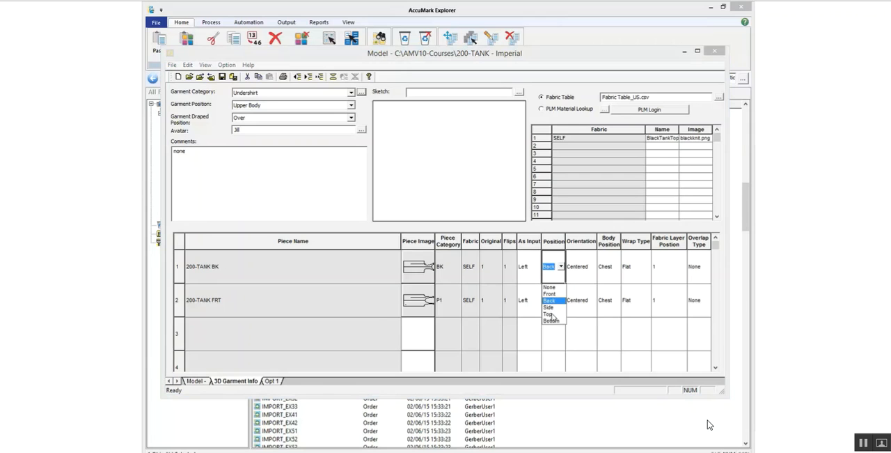
pyautogui.click(563, 268)
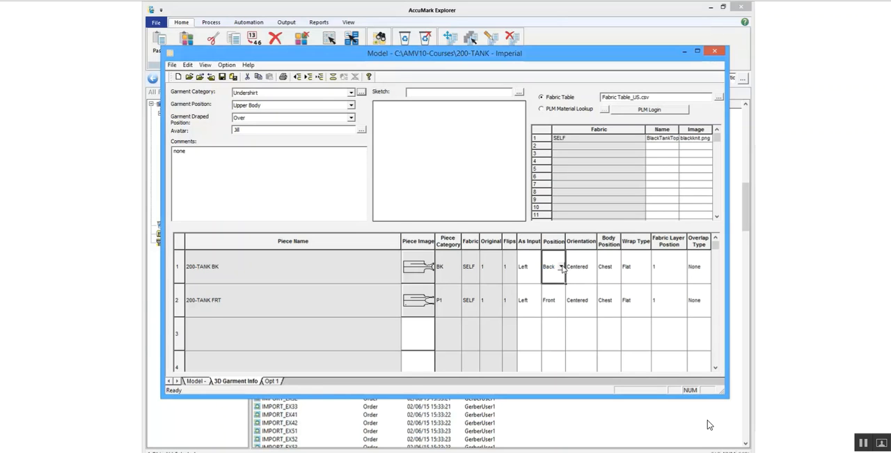
# - Set the 200-TANK BK piece's orientation to Centered and keep its body position at Chest
pyautogui.click(593, 267)
pyautogui.click(592, 268)
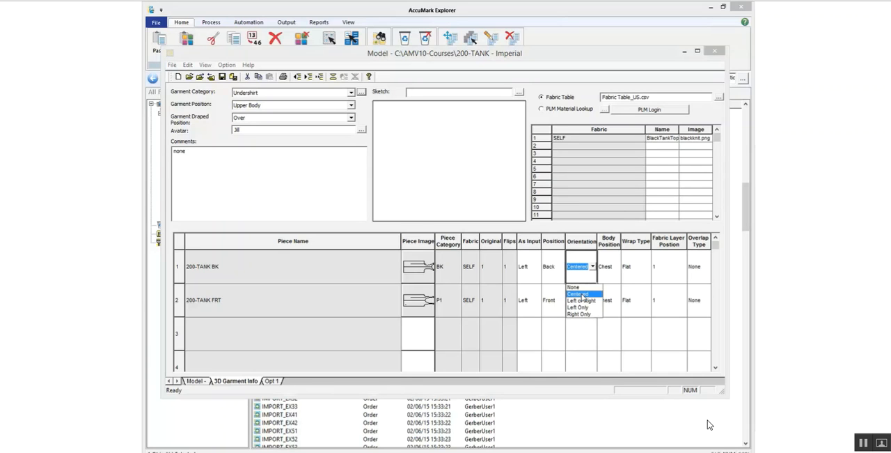
pyautogui.click(581, 294)
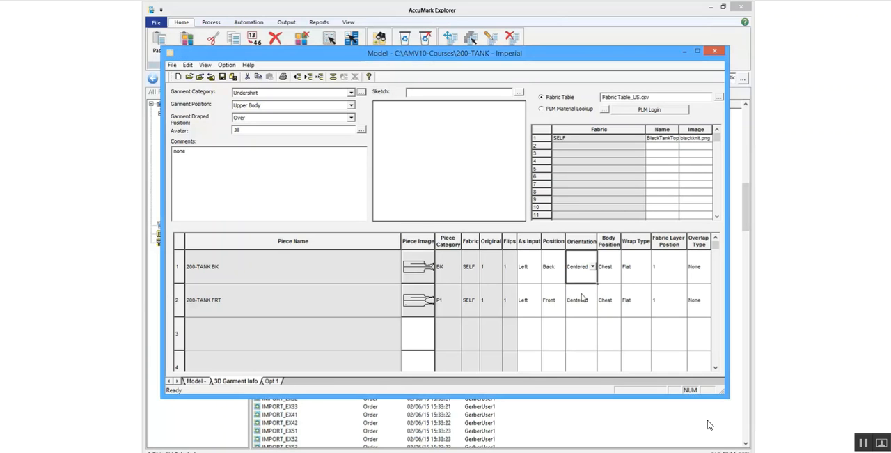
pyautogui.click(608, 268)
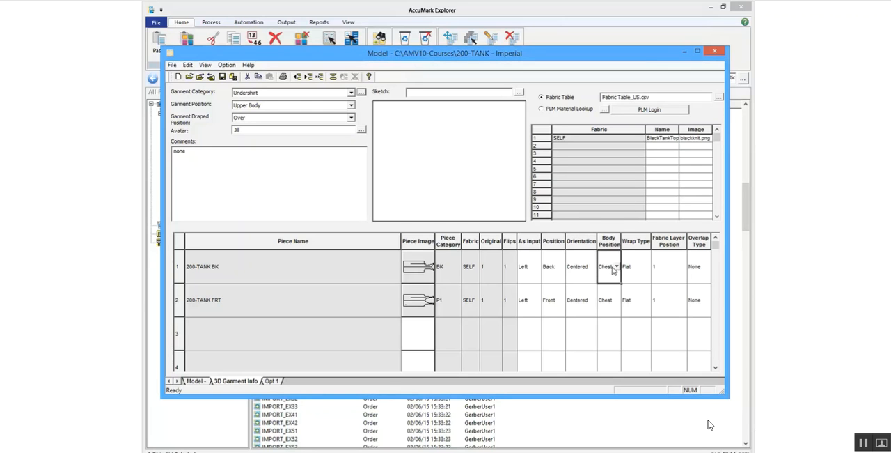
pyautogui.click(615, 267)
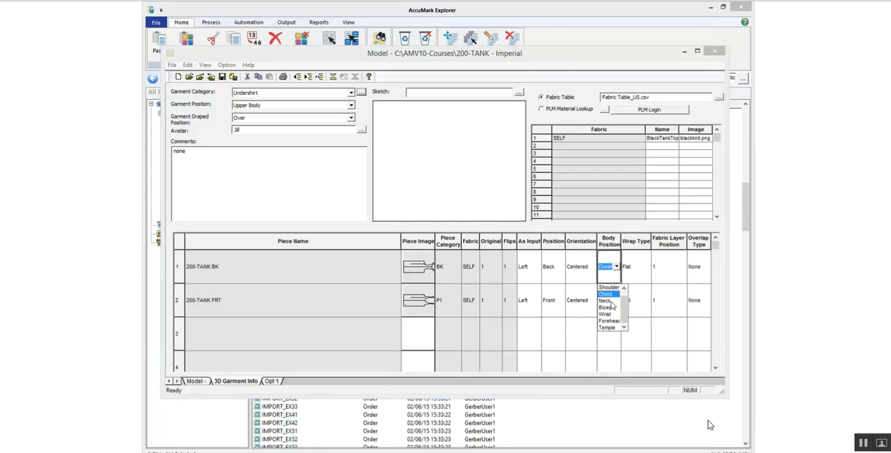
pyautogui.click(618, 267)
# - Set the 200-TANK BK piece's wrap type to Flat, keeping fabric layer position 1 and overlap type None
pyautogui.click(639, 268)
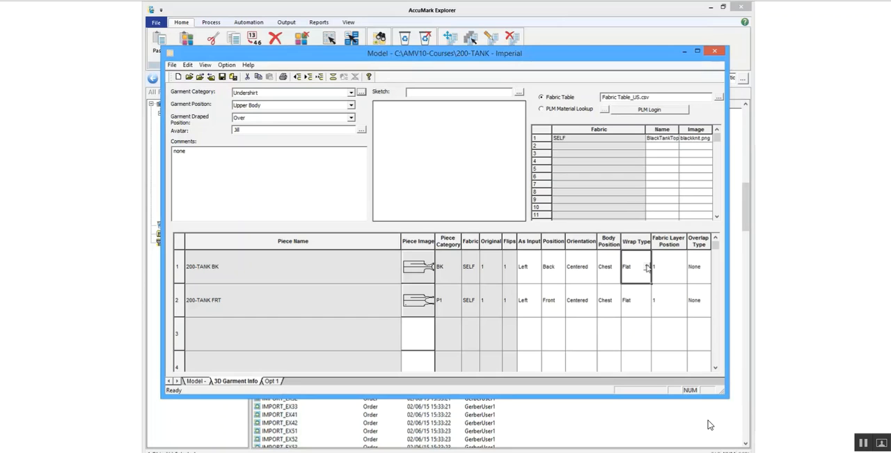
pyautogui.click(647, 267)
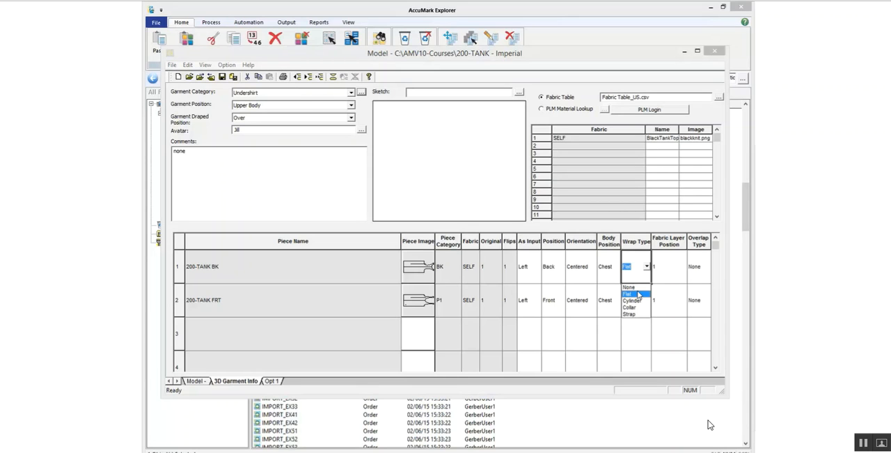
pyautogui.click(638, 294)
pyautogui.click(669, 263)
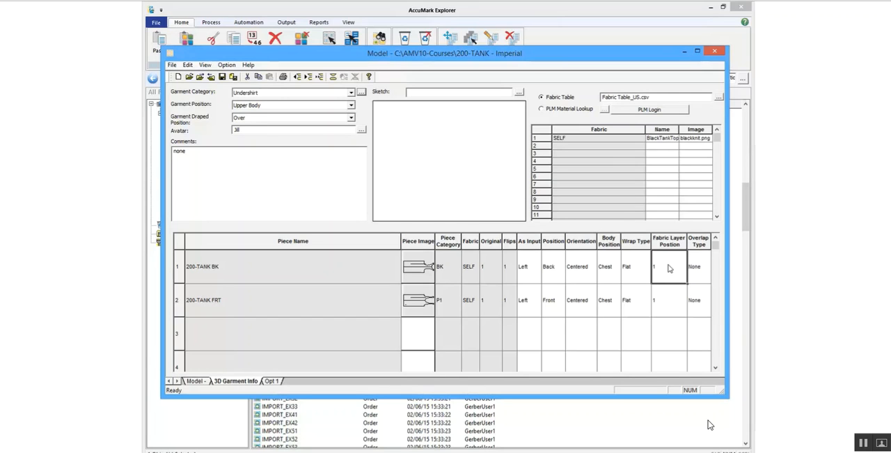
pyautogui.click(702, 271)
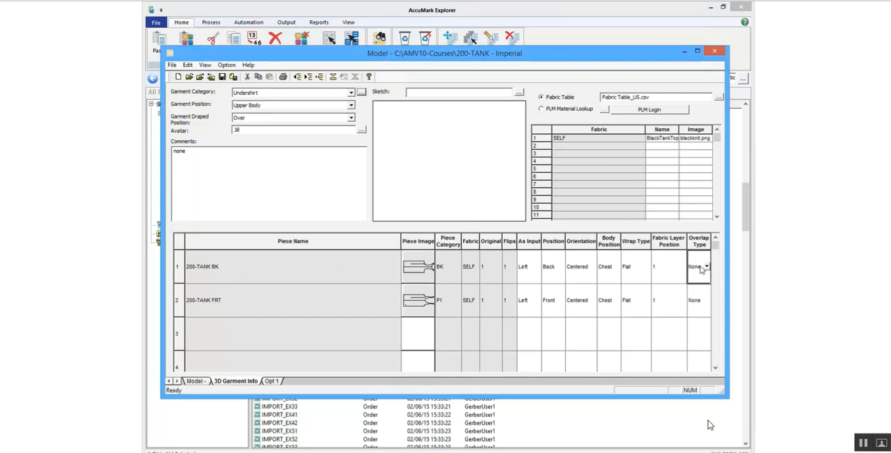
pyautogui.click(707, 267)
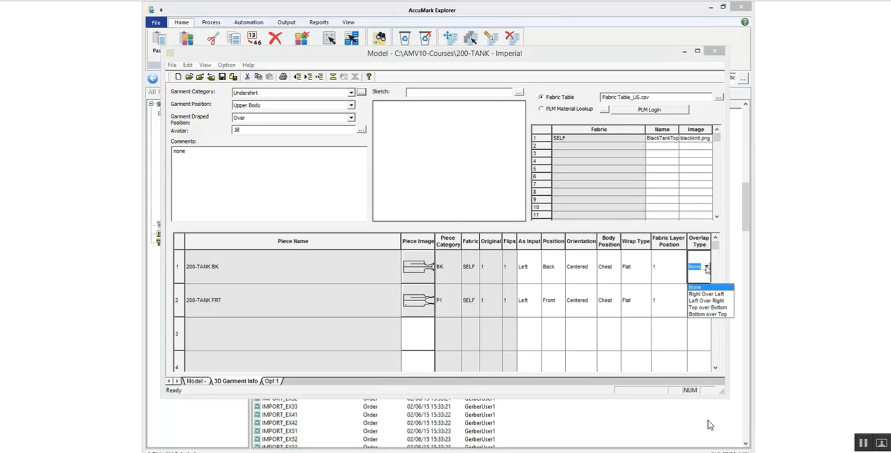
pyautogui.click(707, 266)
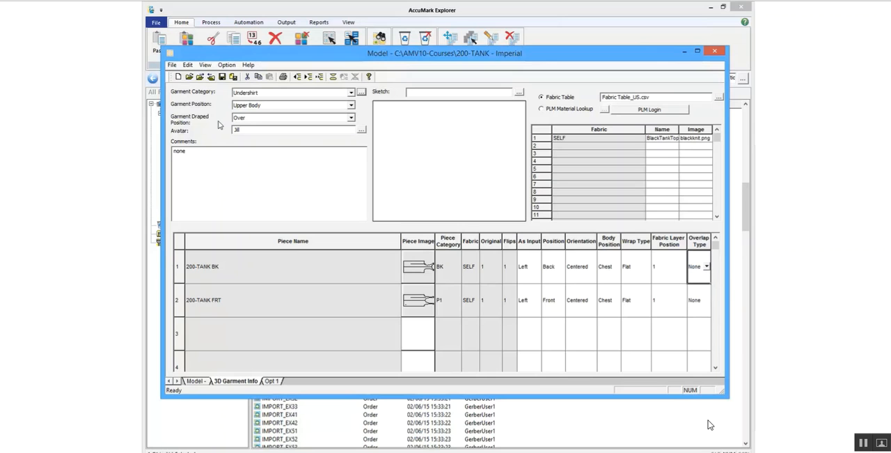
# - Save the 200-TANK model and close the model editor
pyautogui.click(223, 78)
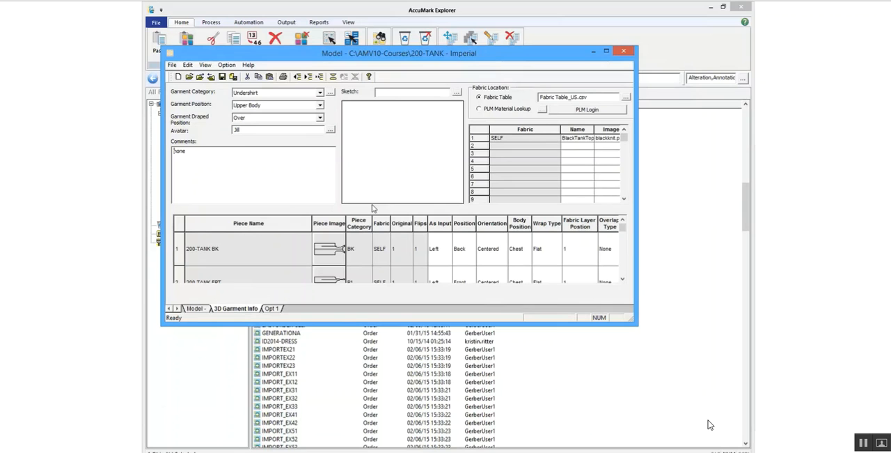
pyautogui.click(629, 52)
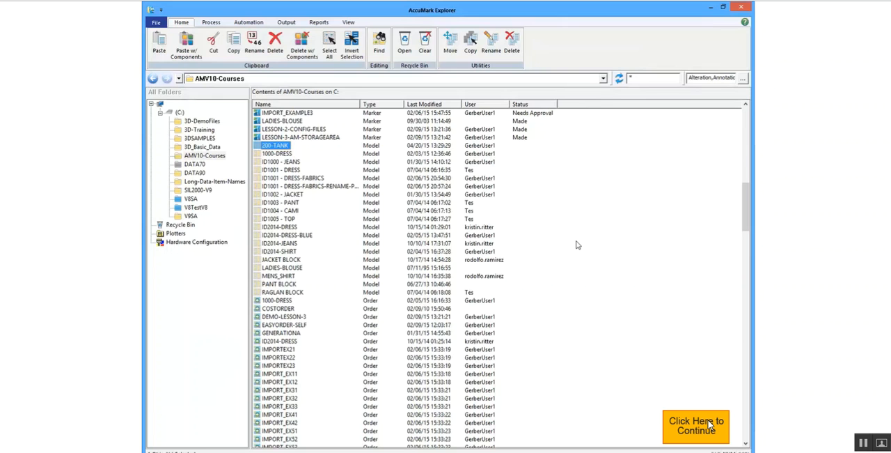
pyautogui.click(710, 425)
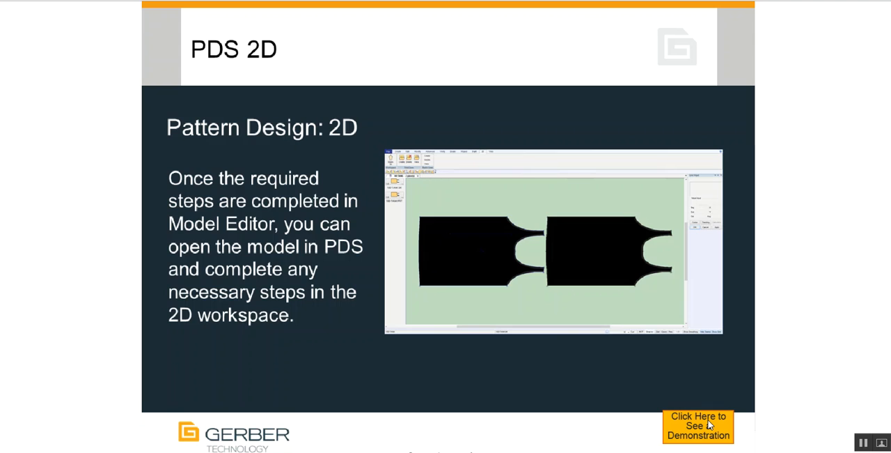
pyautogui.click(709, 425)
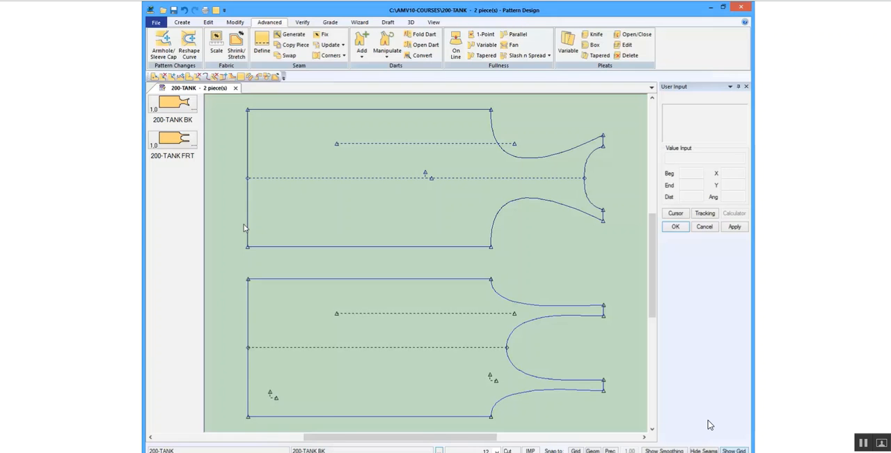
# - In the color preferences of Pattern Design, set the fabric fill type to Texture
pyautogui.click(208, 22)
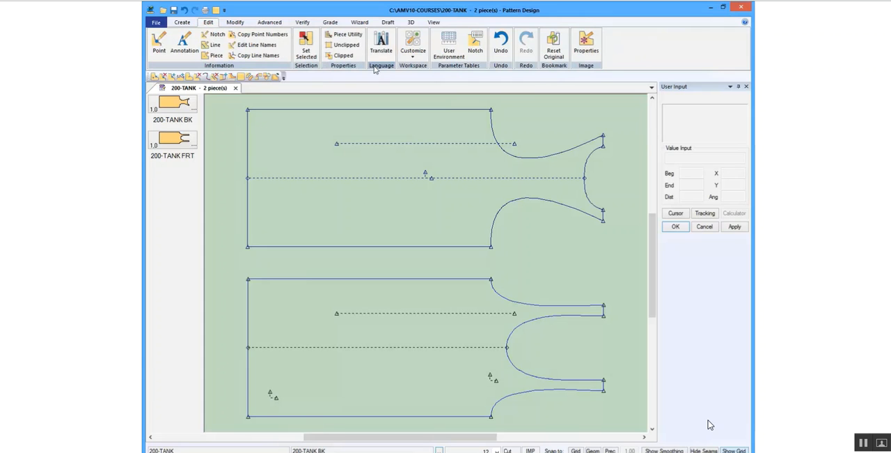
pyautogui.click(418, 52)
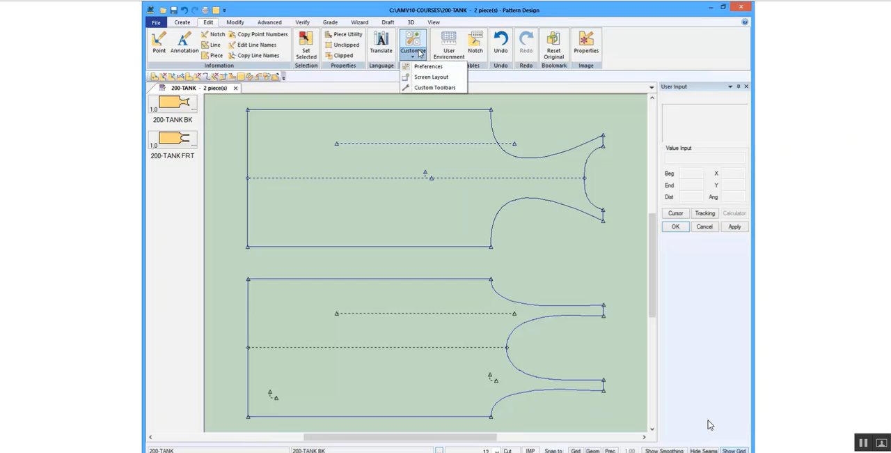
pyautogui.click(426, 67)
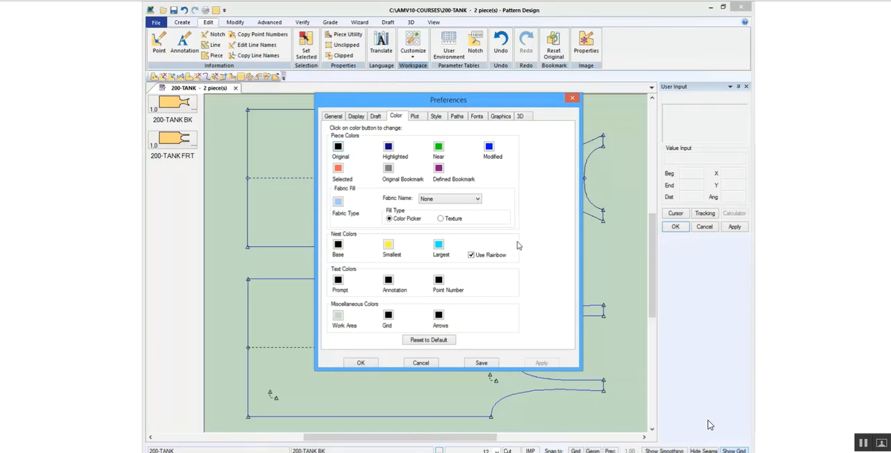
pyautogui.click(440, 219)
# - Enable Filled Pieces in the display preferences, then save and close the preferences
pyautogui.click(356, 117)
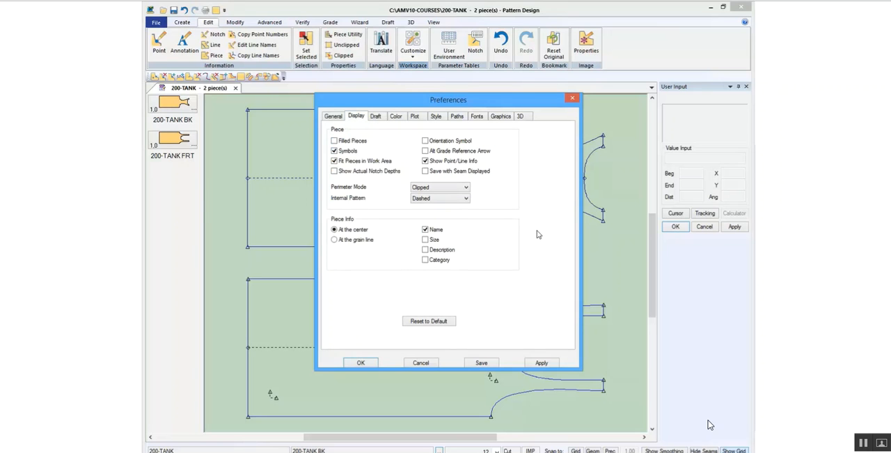
pyautogui.click(335, 140)
pyautogui.click(482, 362)
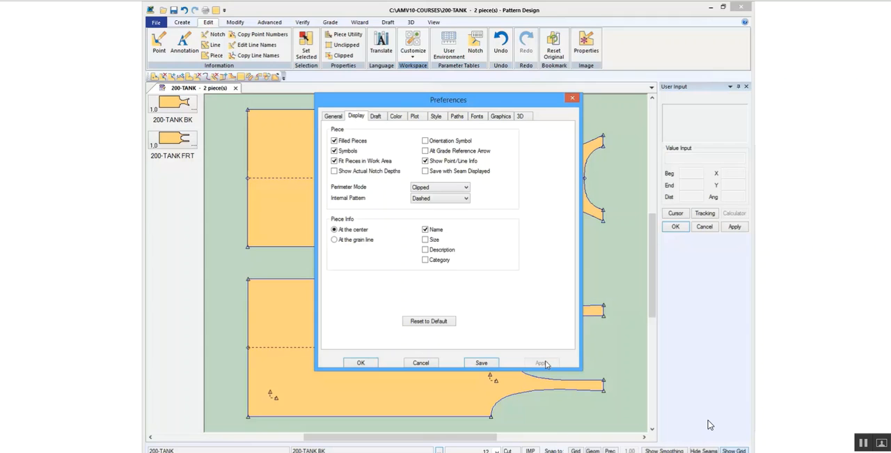
pyautogui.click(361, 364)
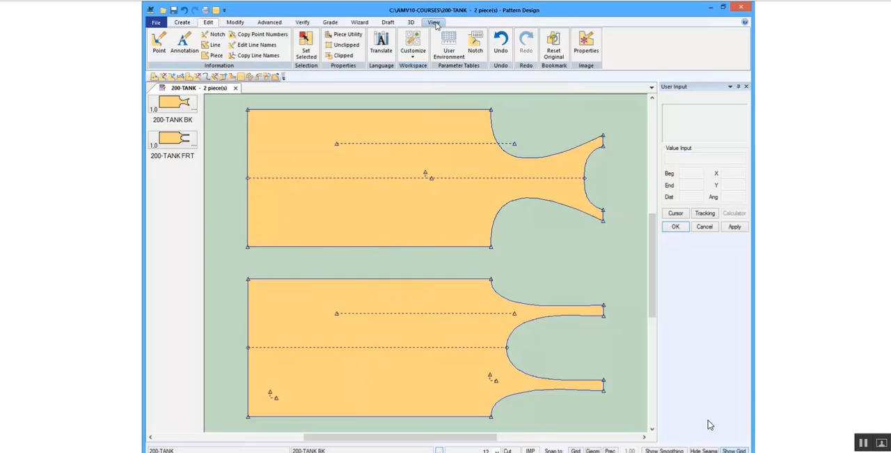
# - Turn the filled display of the pieces off and back on to compare the two display modes
pyautogui.click(435, 23)
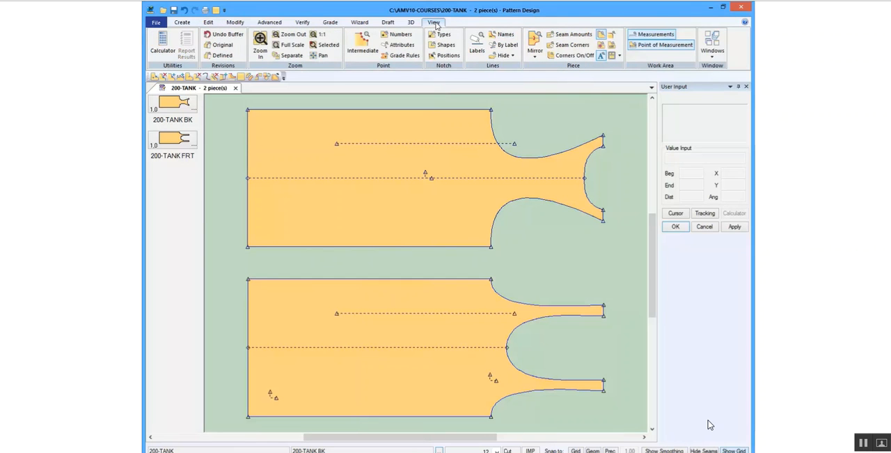
pyautogui.click(603, 34)
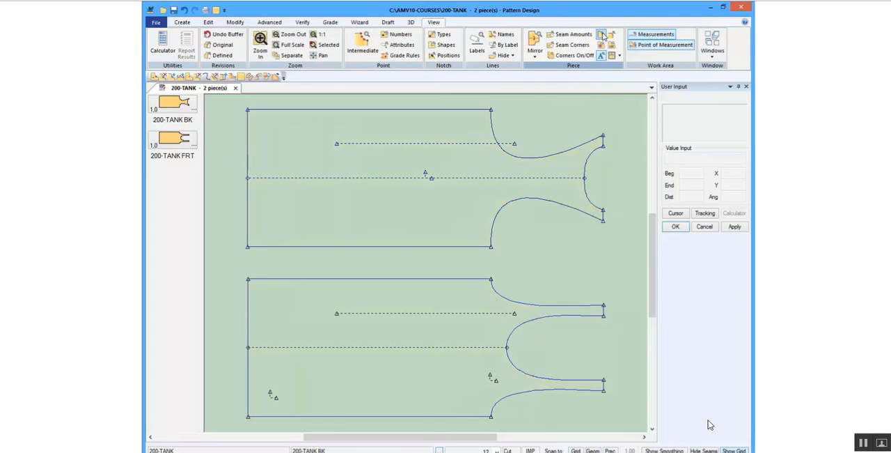
pyautogui.click(603, 35)
pyautogui.click(602, 45)
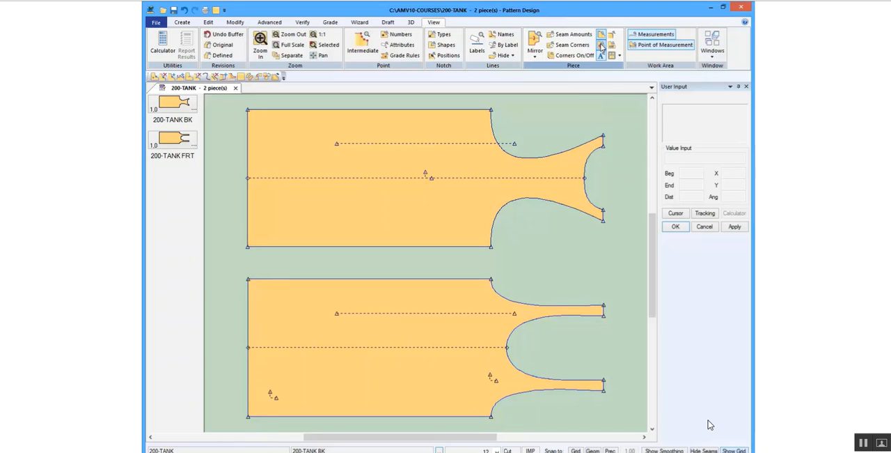
# - Define an even manual seam allowance of 0.50 around both the 200-TANK BK and 200-TANK FRT pieces
pyautogui.click(269, 23)
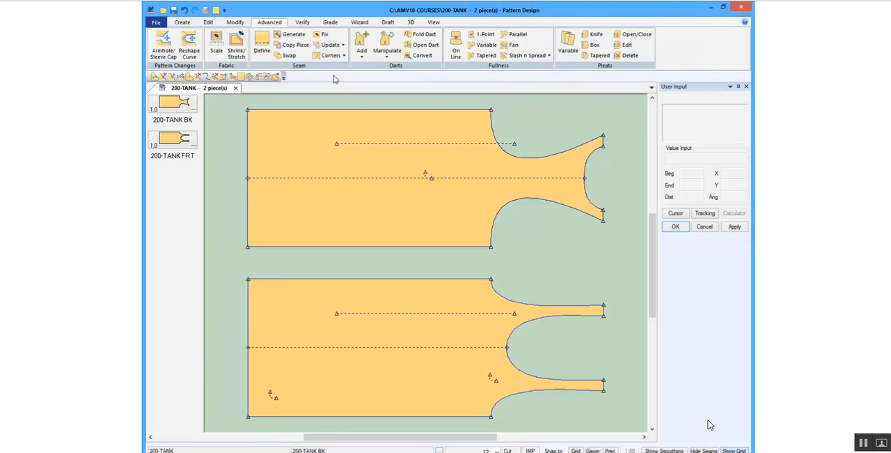
pyautogui.click(261, 43)
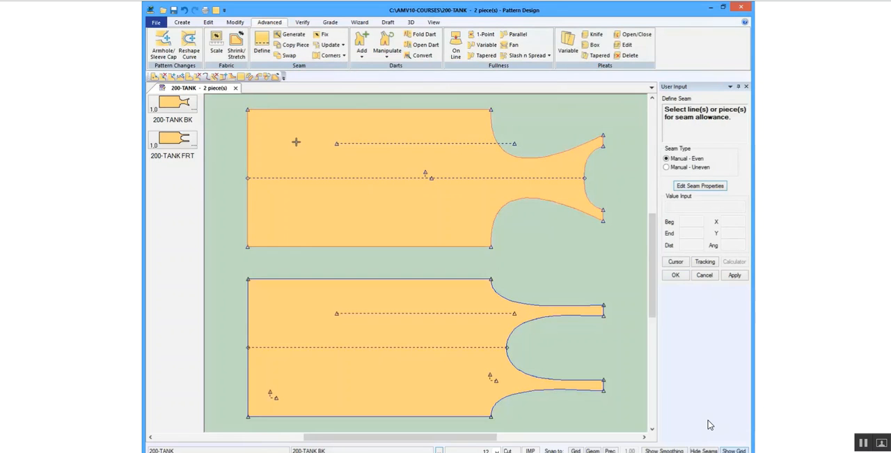
pyautogui.click(304, 303)
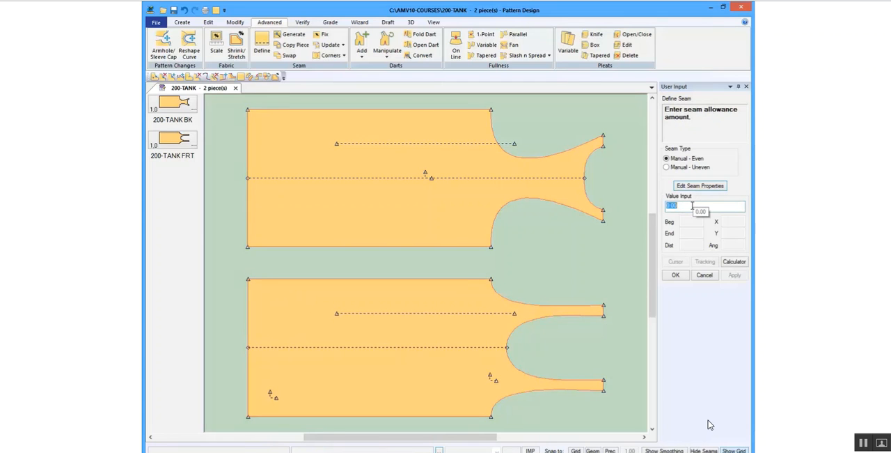
pyautogui.write('50')
pyautogui.click(677, 276)
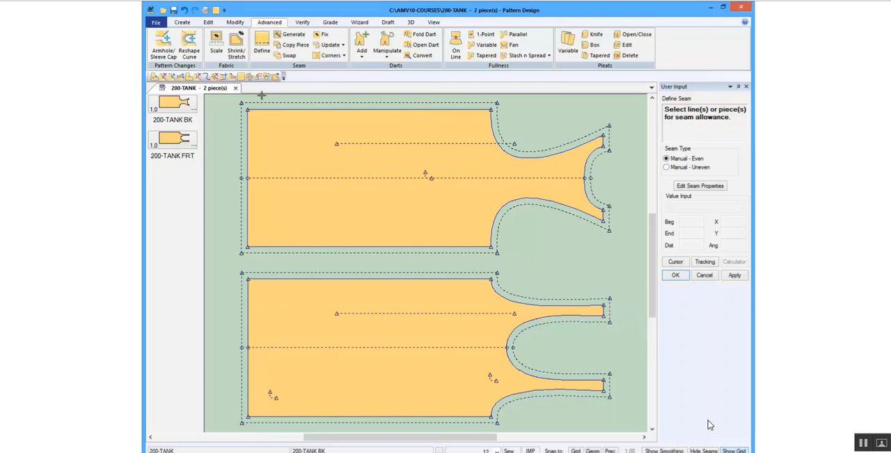
# - Swap the sew and cut lines of the 200-TANK BK piece and swap them back, keeping Adjust Seam Grading
pyautogui.click(289, 56)
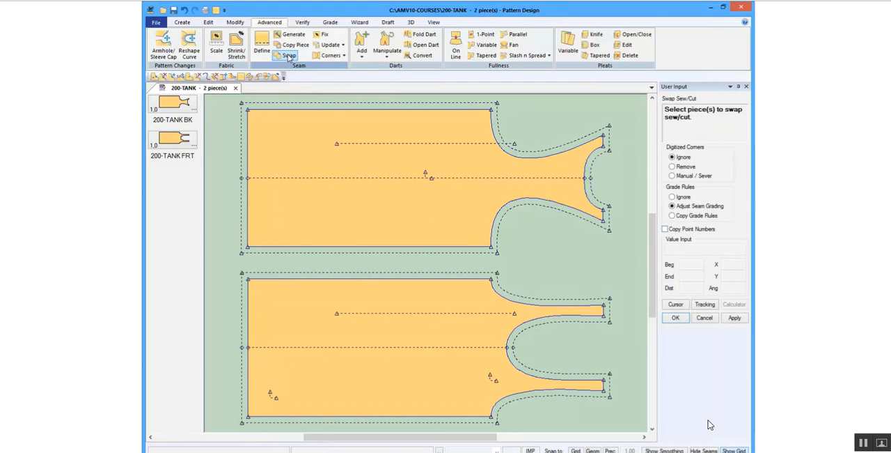
pyautogui.click(291, 153)
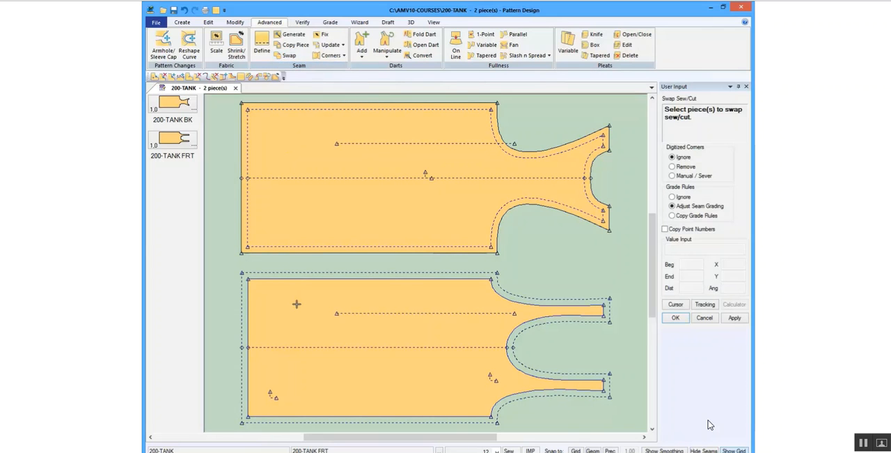
pyautogui.click(289, 55)
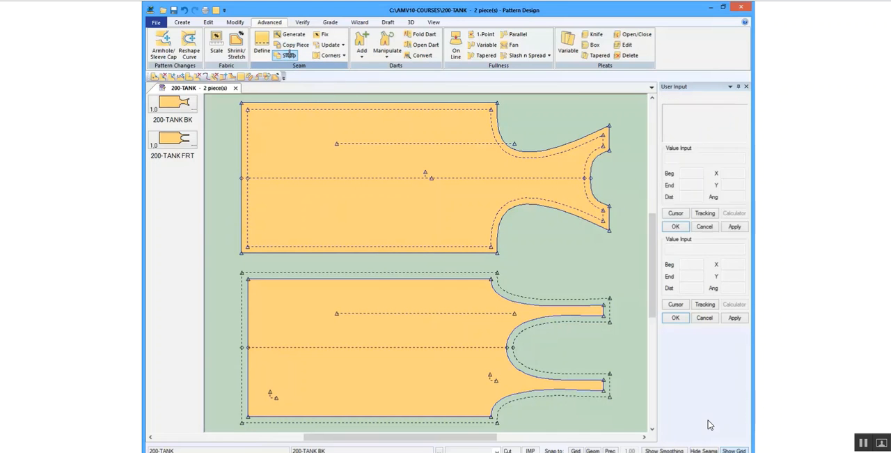
pyautogui.click(306, 154)
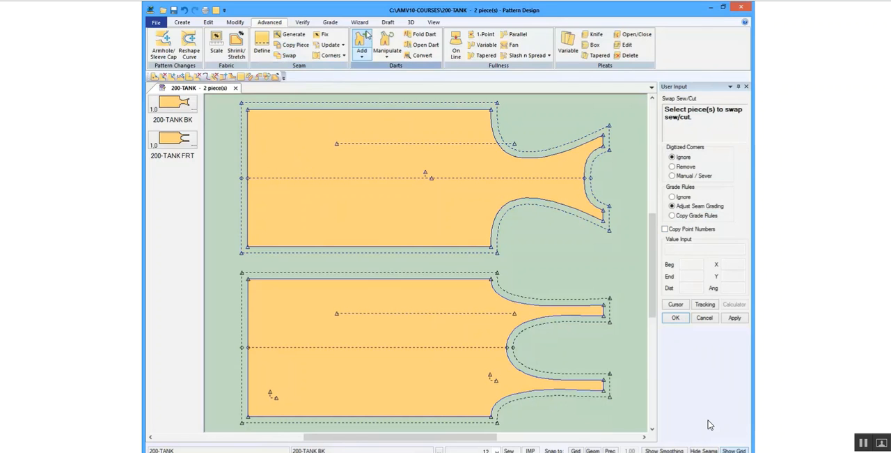
# - Display the fabric texture and artwork on both tank pieces, and save the 200-TANK model with Save Models
pyautogui.click(432, 23)
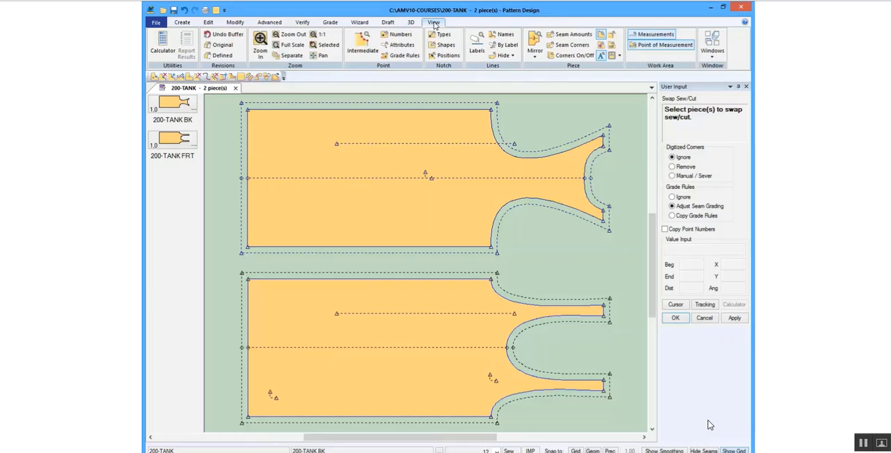
pyautogui.click(603, 46)
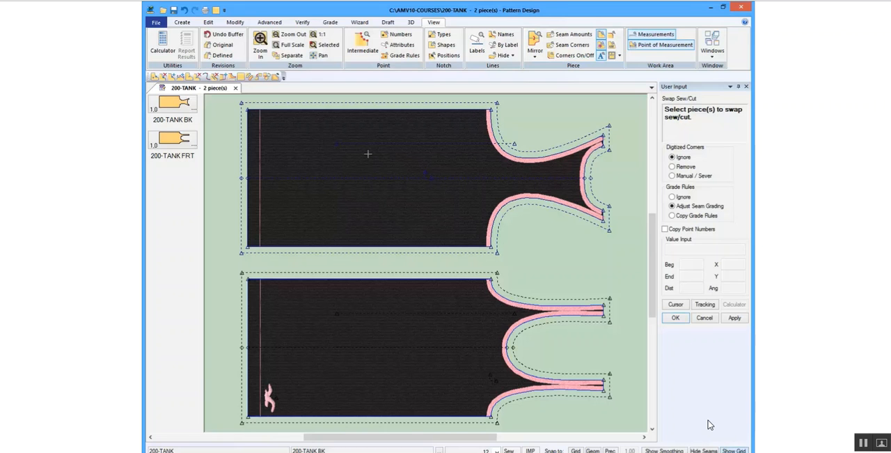
pyautogui.click(174, 10)
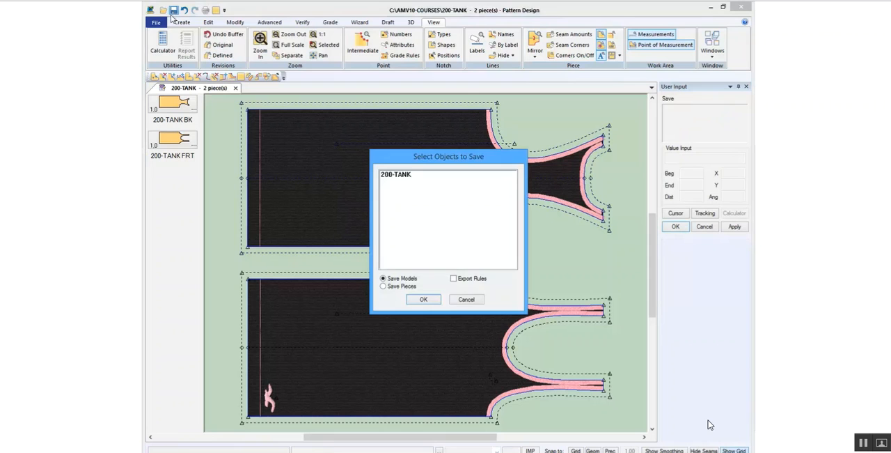
pyautogui.click(395, 175)
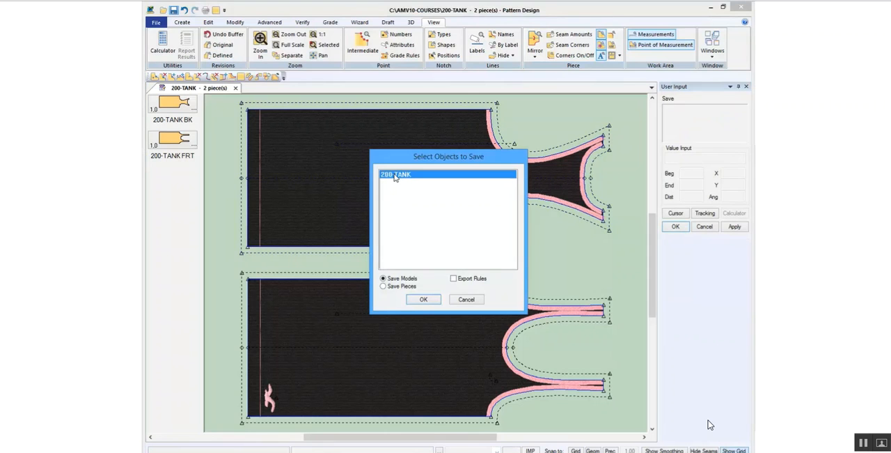
pyautogui.click(424, 299)
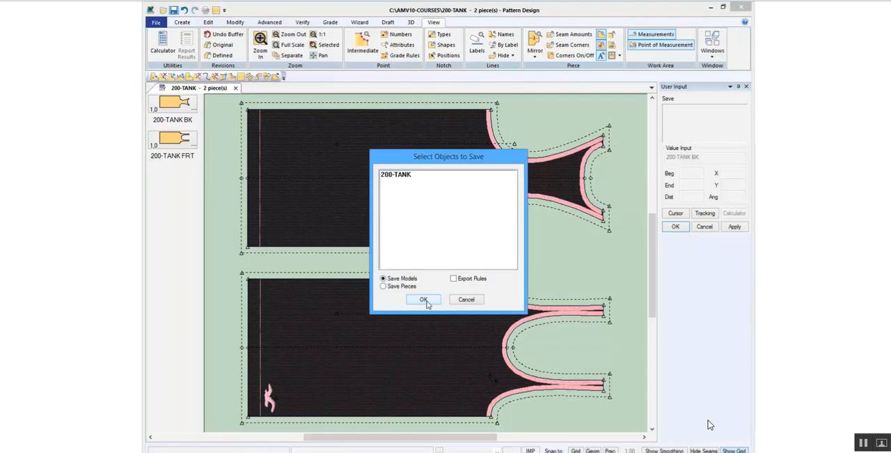
pyautogui.click(466, 302)
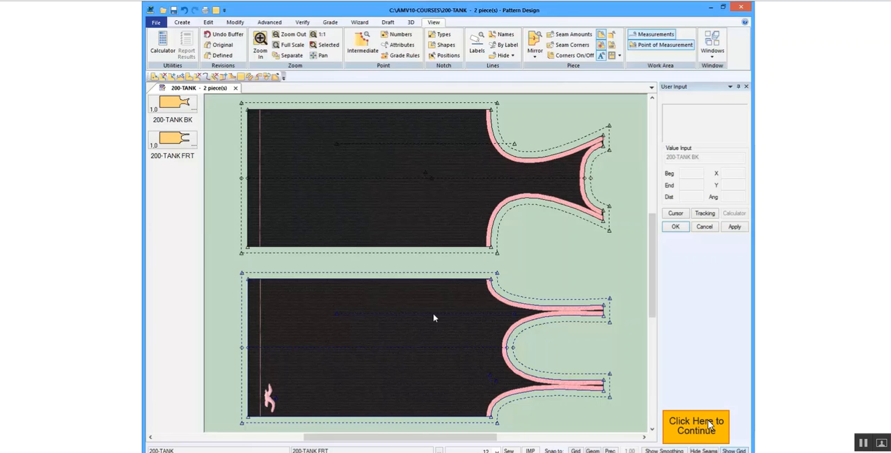
pyautogui.click(697, 425)
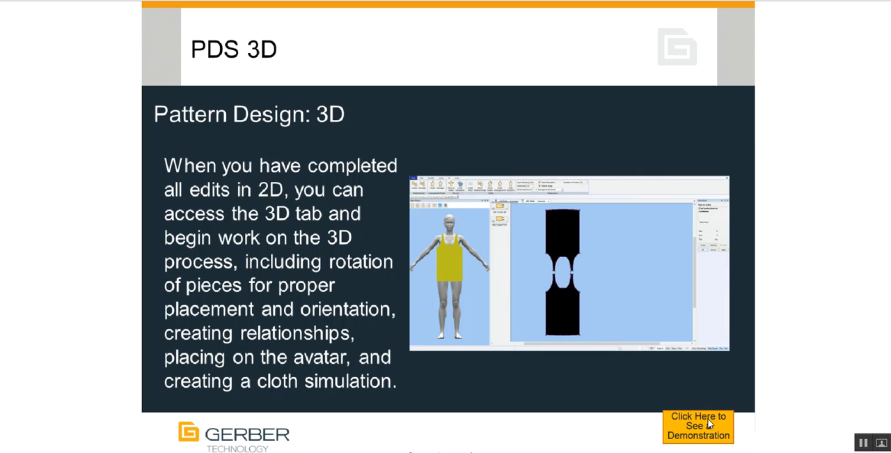
pyautogui.click(711, 424)
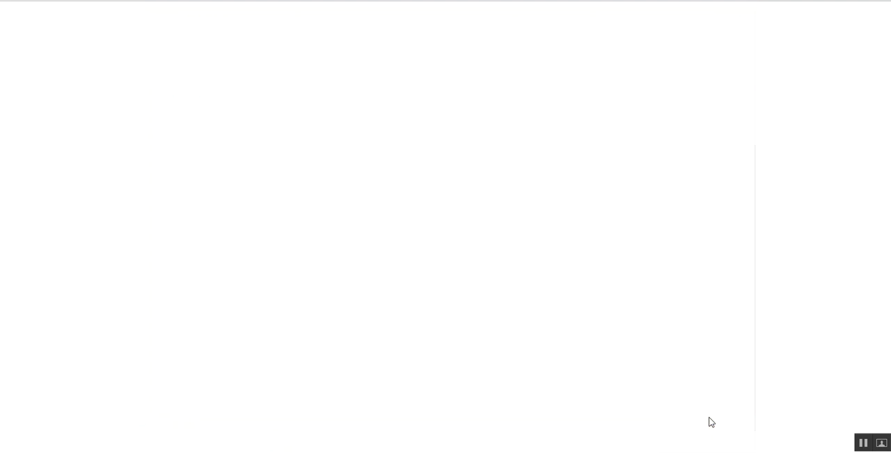